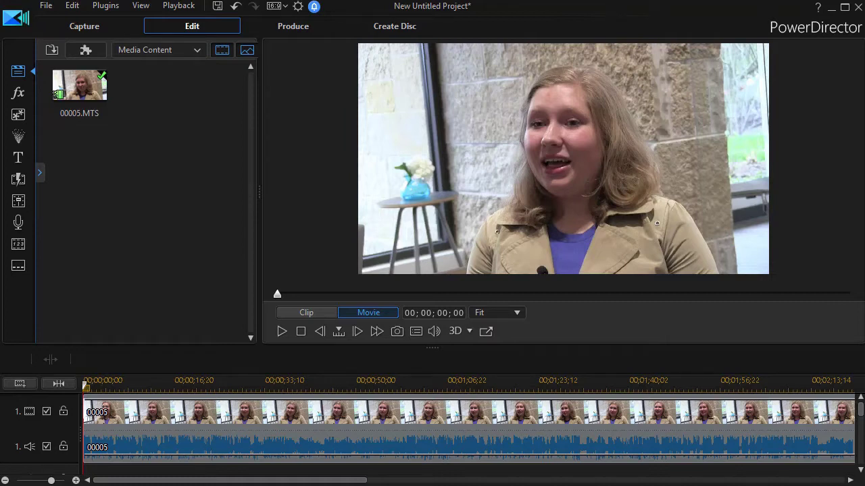
Step: Play the project from the start, stop it, and enlarge the timeline area
{"action": "left_click", "coordinate": [282, 331]}
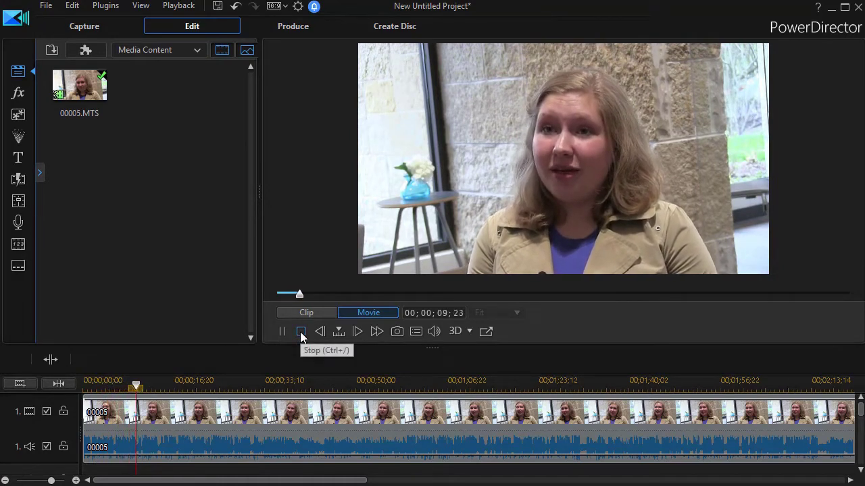
{"action": "left_click", "coordinate": [301, 331]}
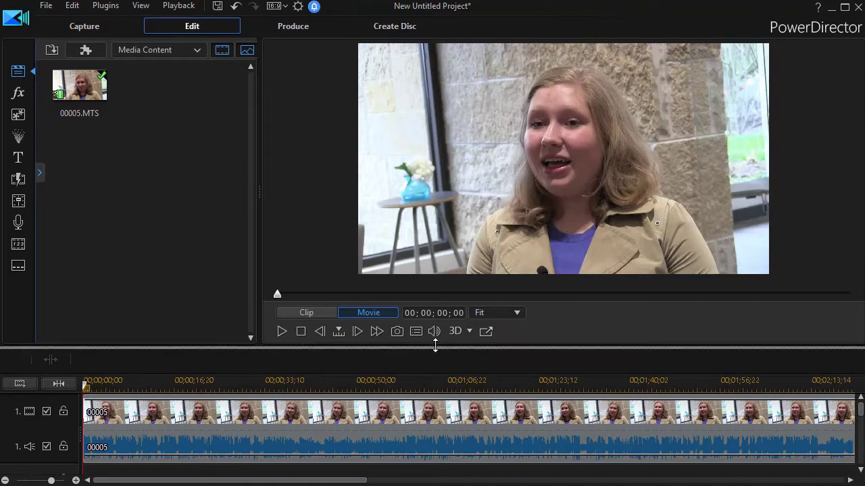
{"action": "left_click_drag", "start_coordinate": [434, 349], "coordinate": [432, 310]}
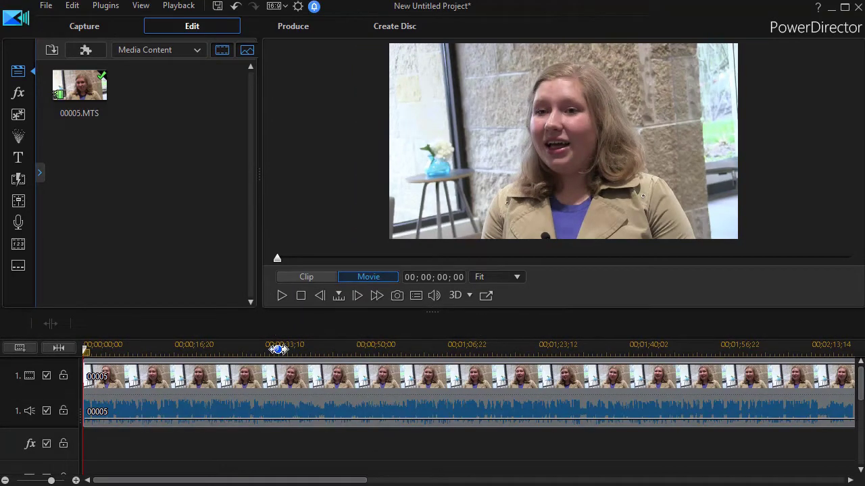
Step: Open the interview clip's audio in the Audio Editor with the Adjustments category expanded
{"action": "left_click", "coordinate": [253, 376]}
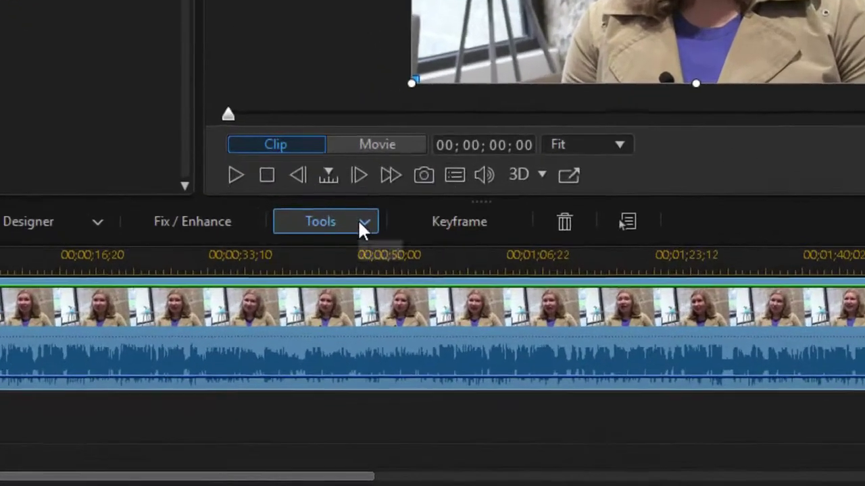
{"action": "left_click", "coordinate": [358, 324]}
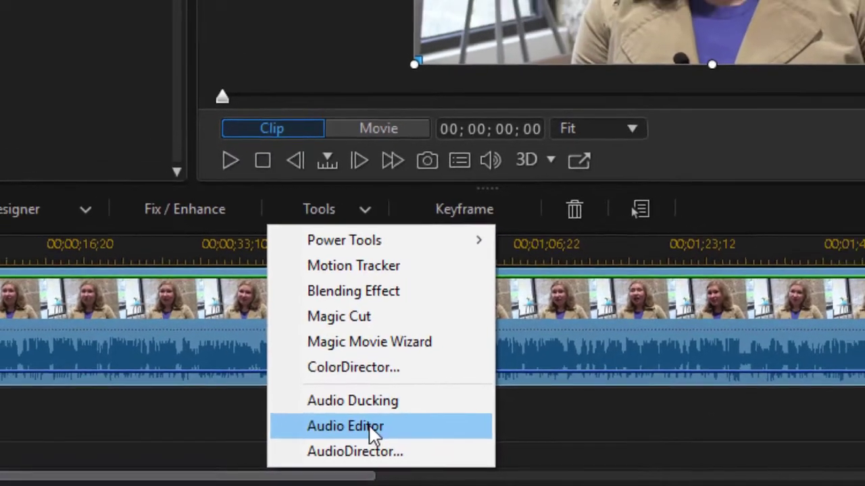
{"action": "left_click", "coordinate": [370, 420]}
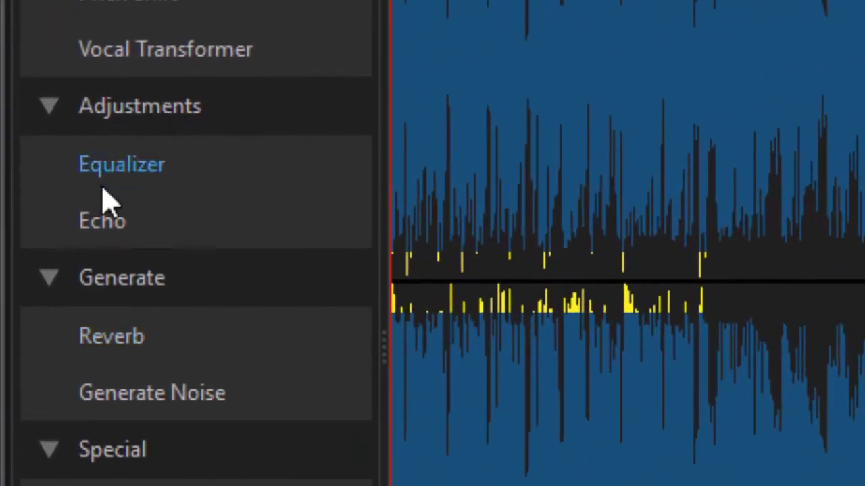
{"action": "left_click", "coordinate": [51, 110]}
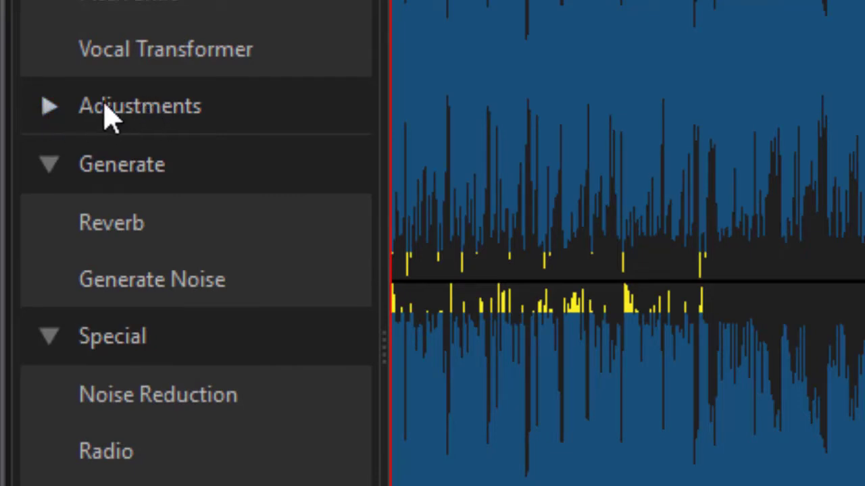
{"action": "left_click", "coordinate": [51, 108]}
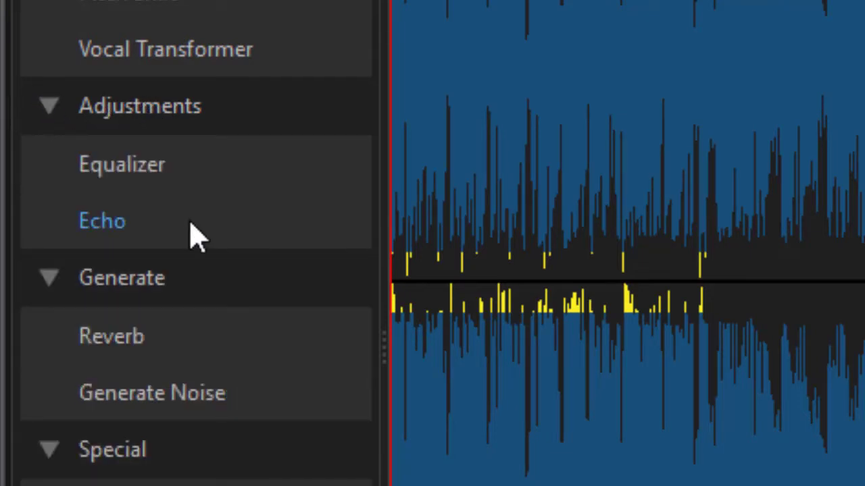
Step: Open the Echo effect on its Default preset (100 ms delay, 40% feedback) and list its presets
{"action": "double_click", "coordinate": [133, 235]}
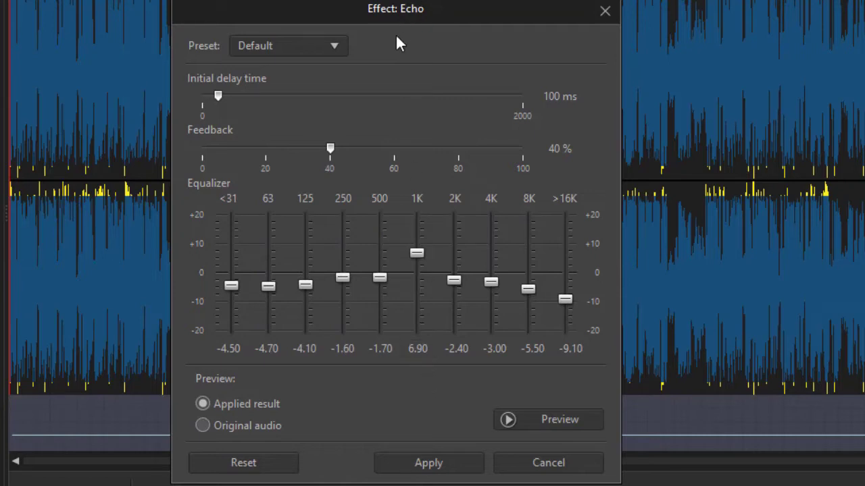
{"action": "left_click", "coordinate": [337, 45]}
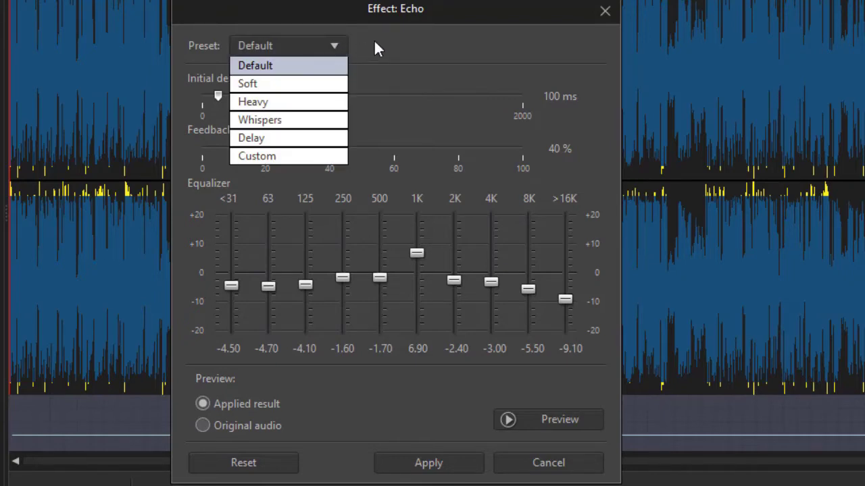
{"action": "left_click", "coordinate": [405, 47]}
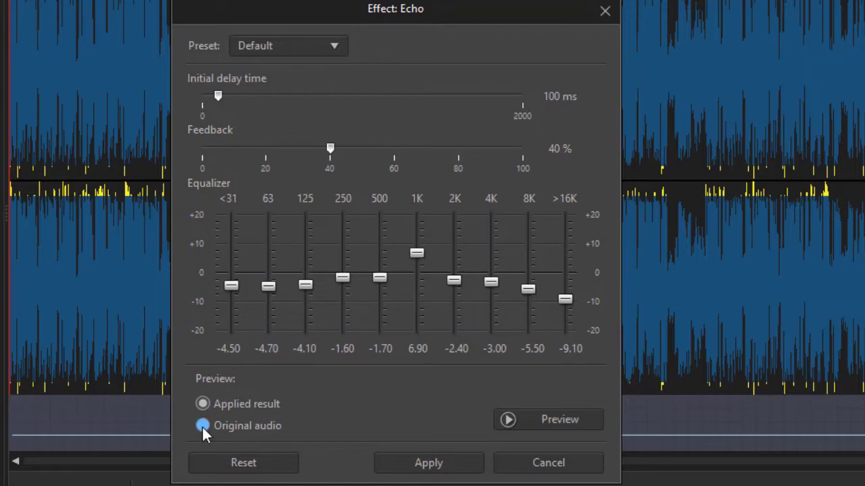
{"action": "left_click", "coordinate": [542, 419]}
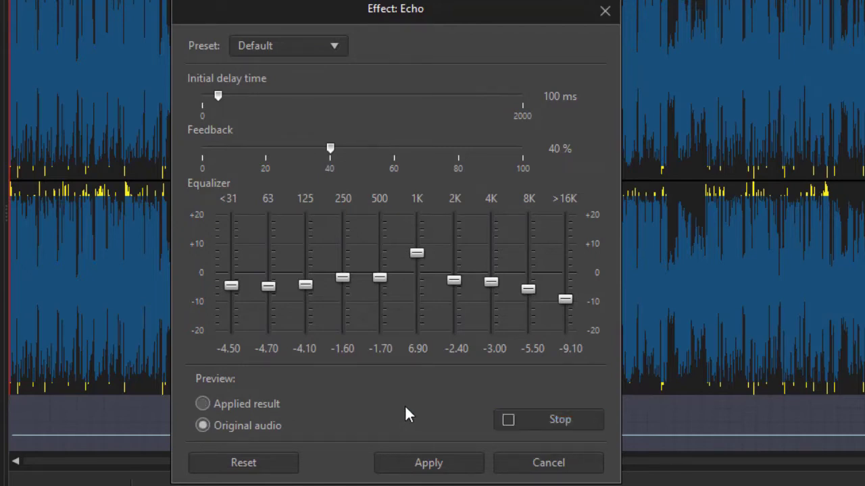
{"action": "left_click", "coordinate": [558, 422]}
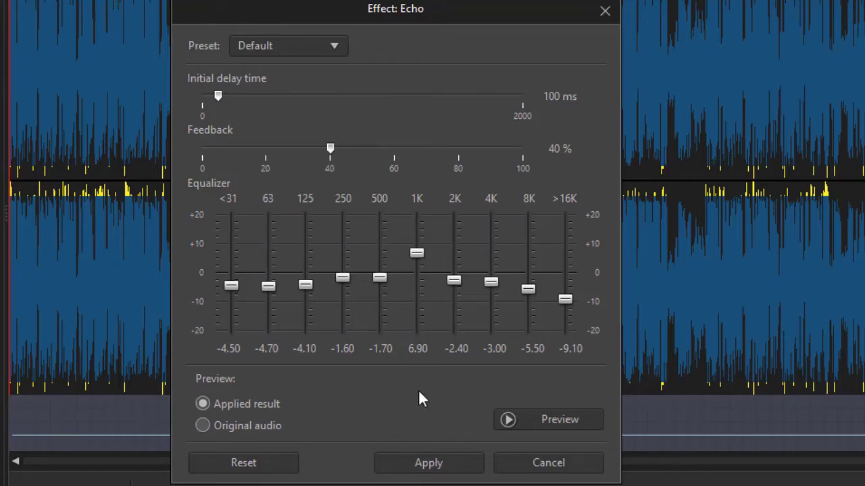
{"action": "left_click", "coordinate": [566, 418]}
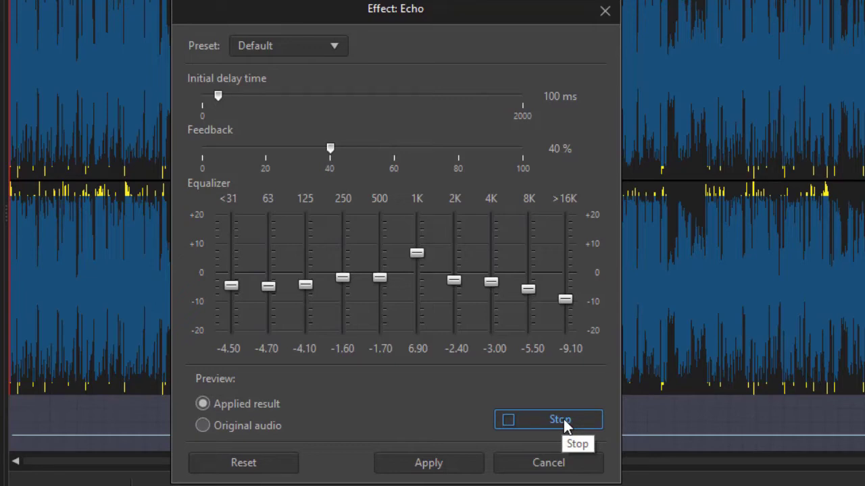
{"action": "left_click", "coordinate": [565, 420]}
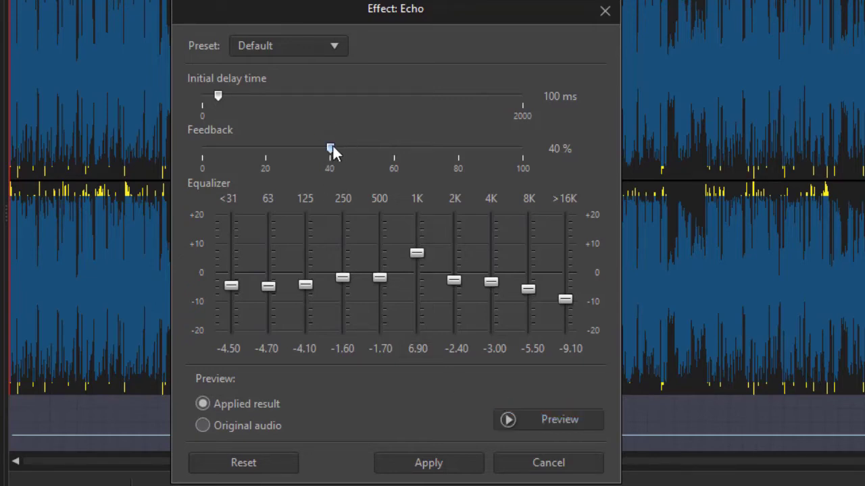
Step: Audition the echo at 20% and 79% feedback, then set feedback to 30%
{"action": "left_click_drag", "start_coordinate": [330, 148], "coordinate": [264, 177]}
{"action": "left_click", "coordinate": [547, 421]}
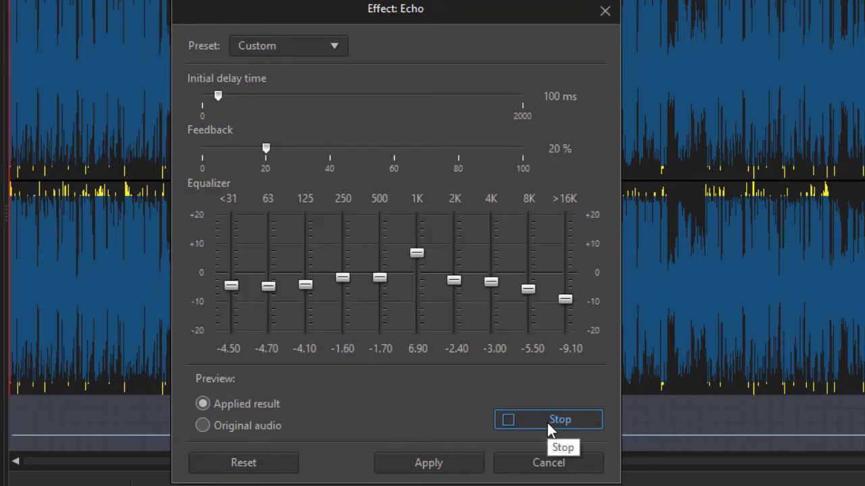
{"action": "left_click", "coordinate": [547, 421]}
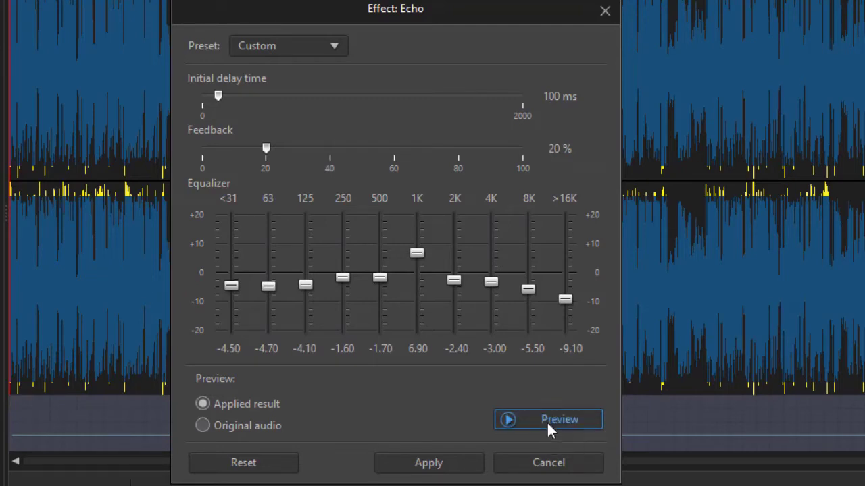
{"action": "left_click_drag", "start_coordinate": [265, 150], "coordinate": [458, 168]}
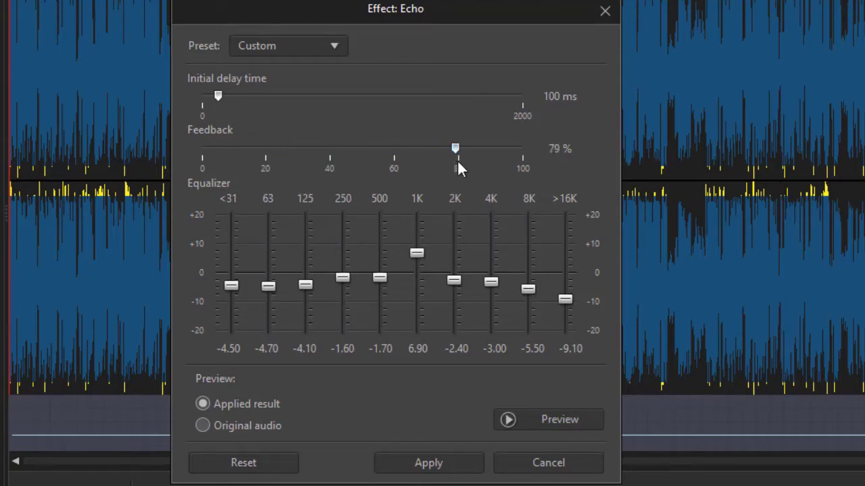
{"action": "left_click", "coordinate": [564, 414]}
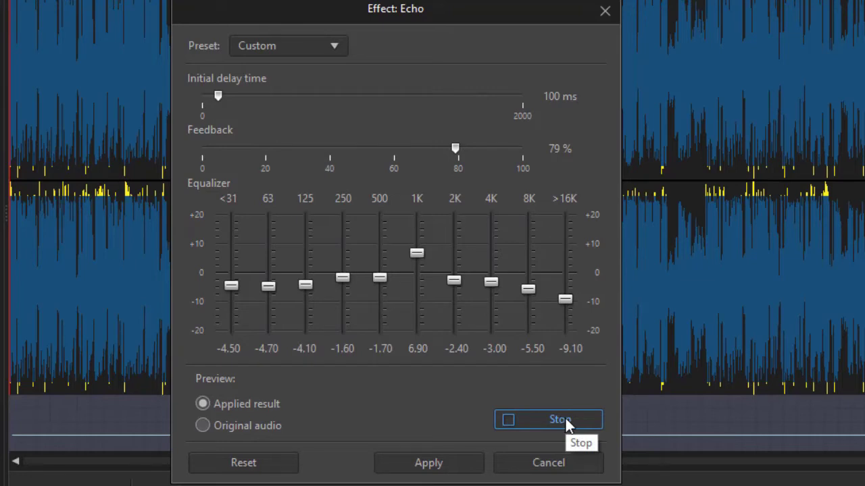
{"action": "left_click", "coordinate": [564, 419]}
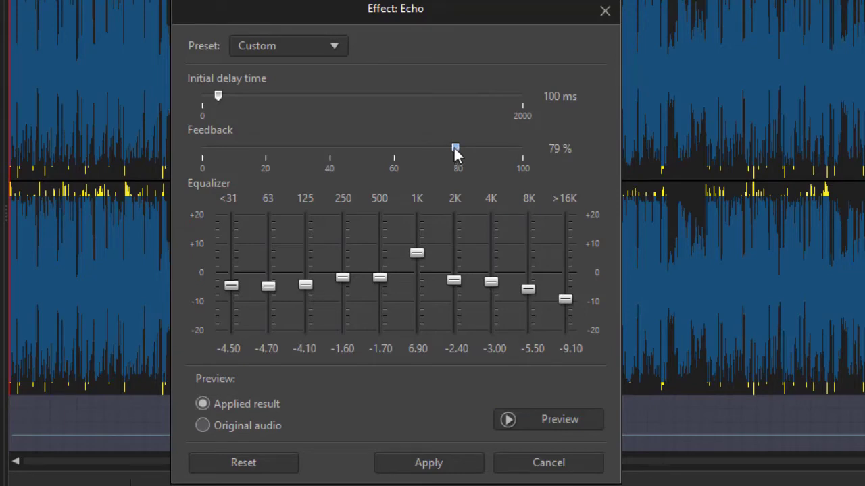
{"action": "left_click_drag", "start_coordinate": [454, 152], "coordinate": [443, 151]}
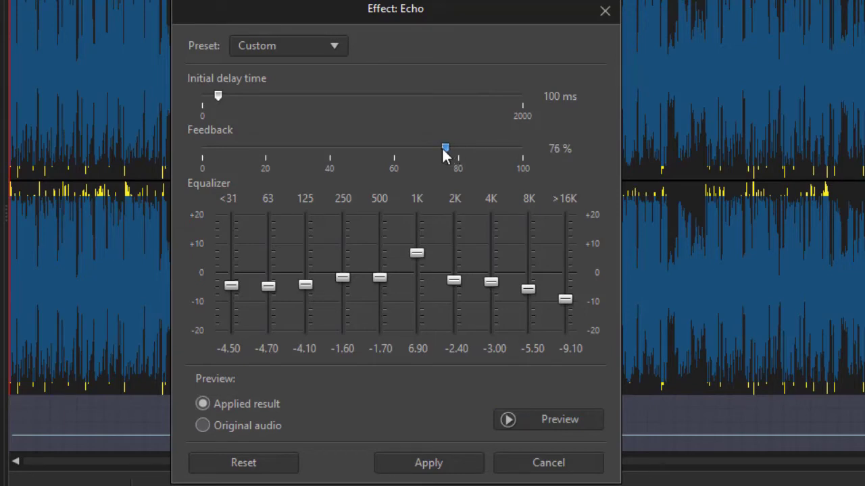
{"action": "left_click_drag", "start_coordinate": [444, 154], "coordinate": [297, 158]}
Step: Reset the echo to the Default preset and show the preset choices
{"action": "left_click", "coordinate": [262, 464]}
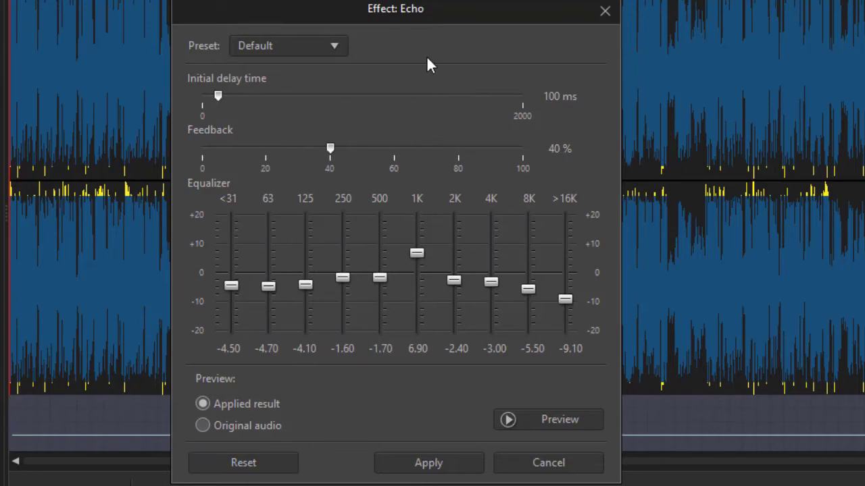
{"action": "left_click", "coordinate": [341, 45]}
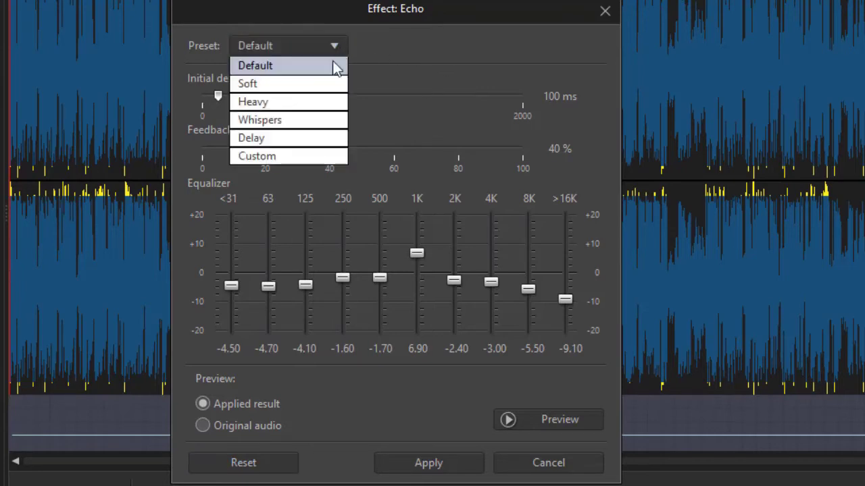
Step: Apply the Soft echo preset (250 ms delay, 64% feedback) and preview it
{"action": "left_click", "coordinate": [322, 84]}
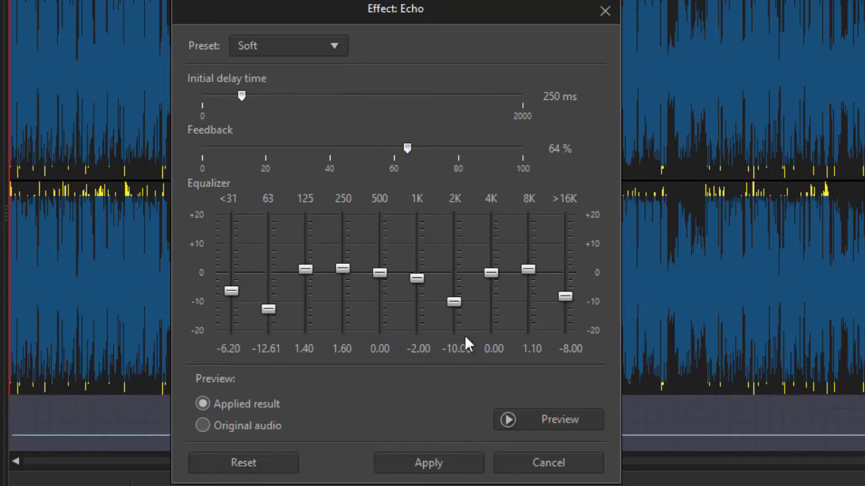
{"action": "left_click", "coordinate": [553, 415]}
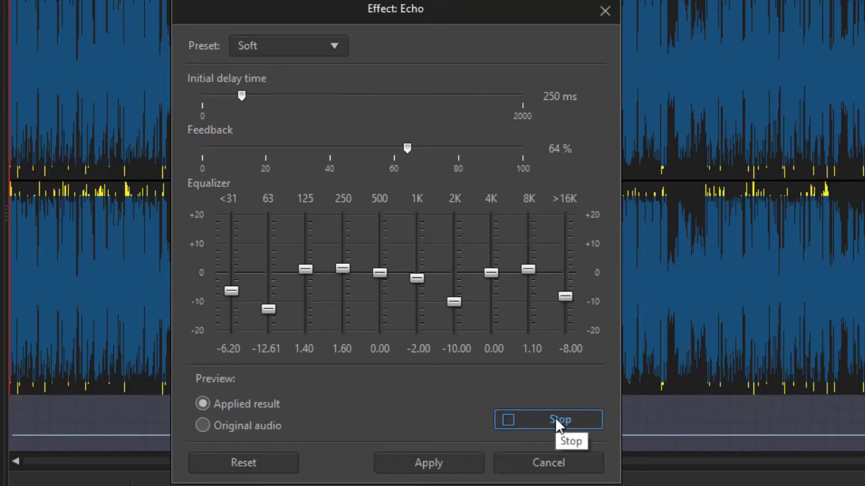
{"action": "left_click", "coordinate": [558, 420]}
{"action": "left_click", "coordinate": [335, 45]}
Step: Switch the echo to the Heavy preset (385 ms delay, 64% feedback) and preview it
{"action": "left_click", "coordinate": [317, 101]}
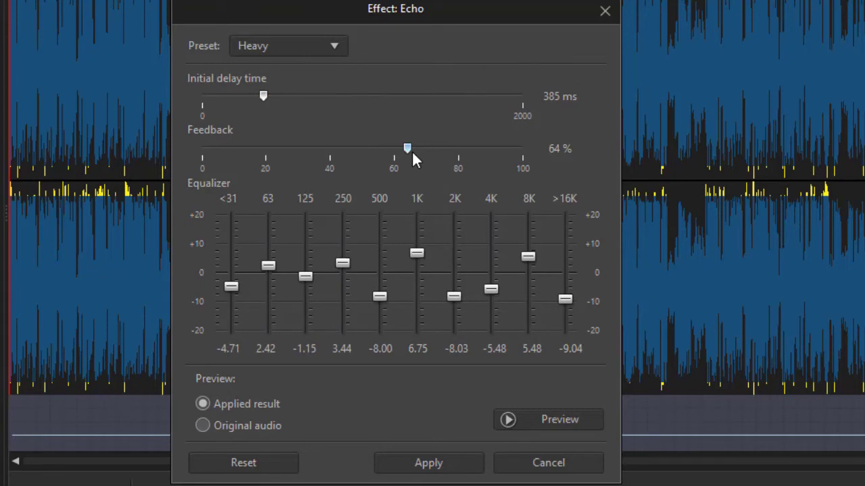
{"action": "left_click", "coordinate": [553, 419]}
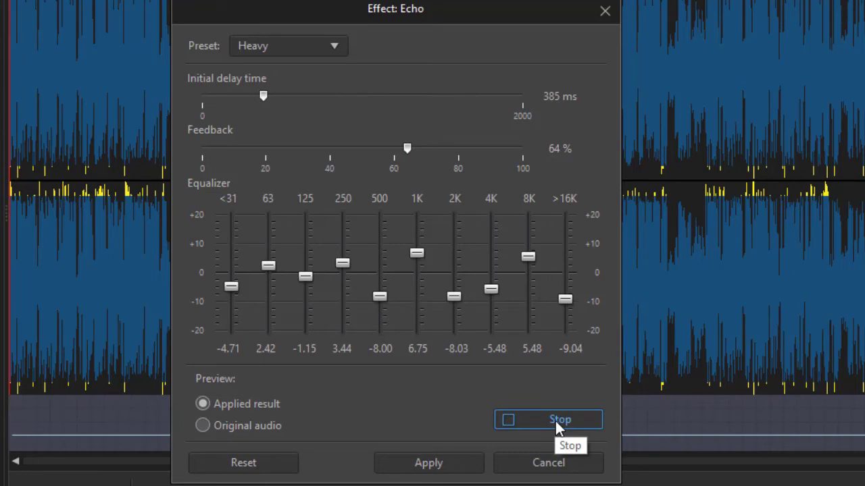
{"action": "left_click", "coordinate": [556, 421]}
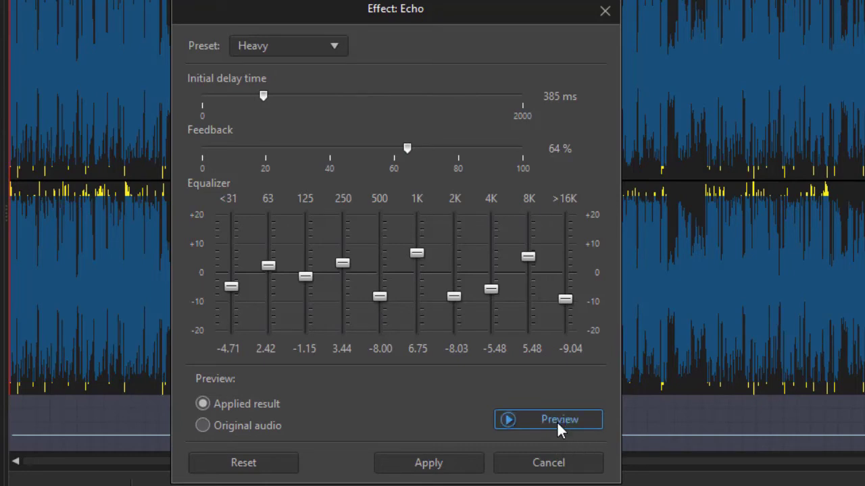
Step: Apply the Whispers echo preset (1800 ms delay, 60% feedback) and preview it
{"action": "left_click", "coordinate": [337, 46]}
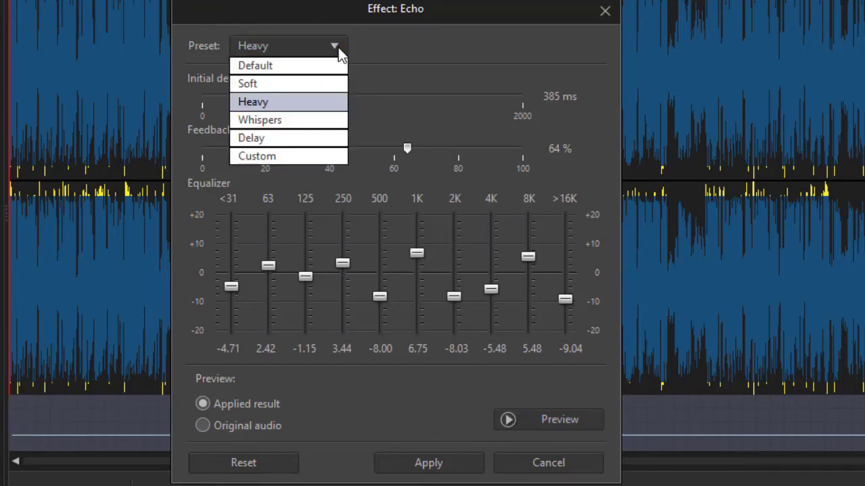
{"action": "left_click", "coordinate": [321, 122]}
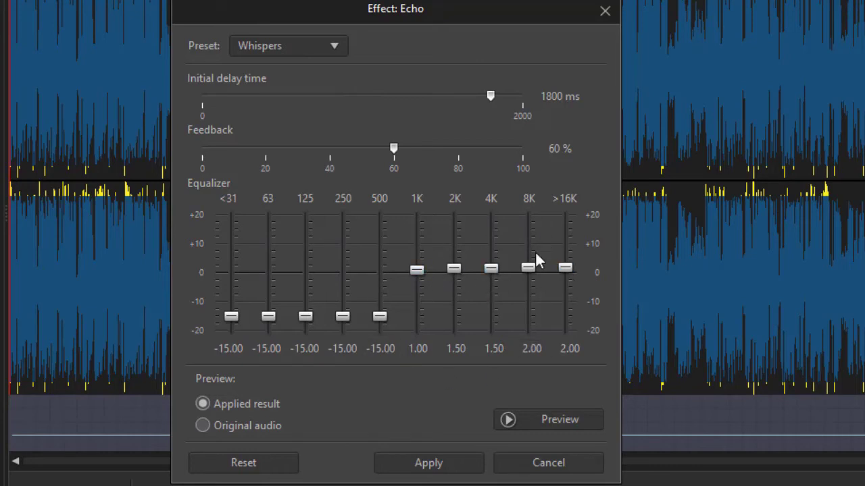
{"action": "left_click", "coordinate": [560, 419]}
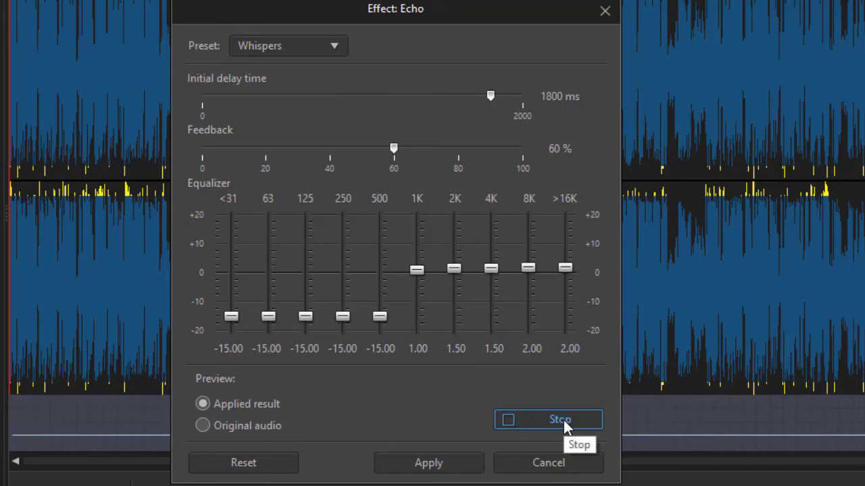
{"action": "left_click", "coordinate": [563, 418]}
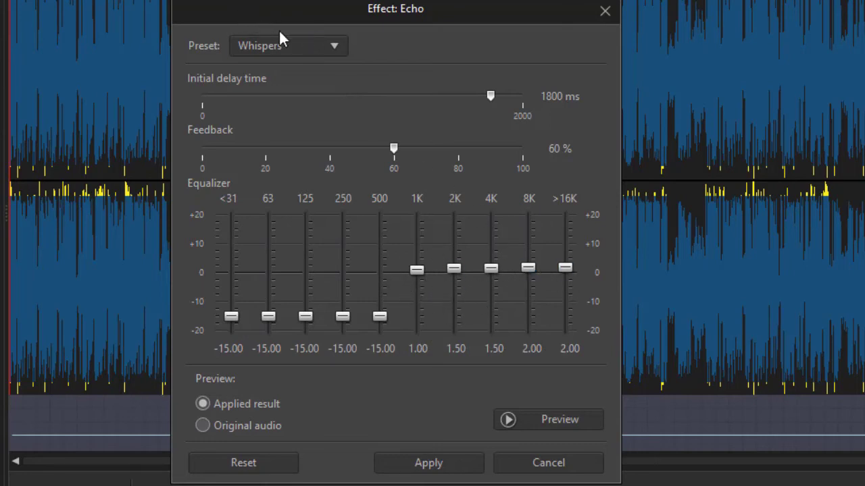
Step: Apply the Delay echo preset (400 ms delay, 50% feedback) and preview it
{"action": "left_click", "coordinate": [332, 45]}
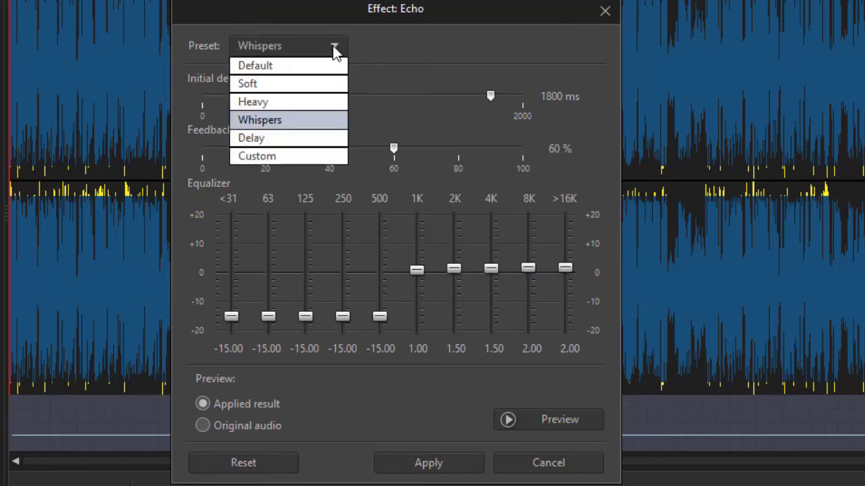
{"action": "left_click", "coordinate": [313, 138]}
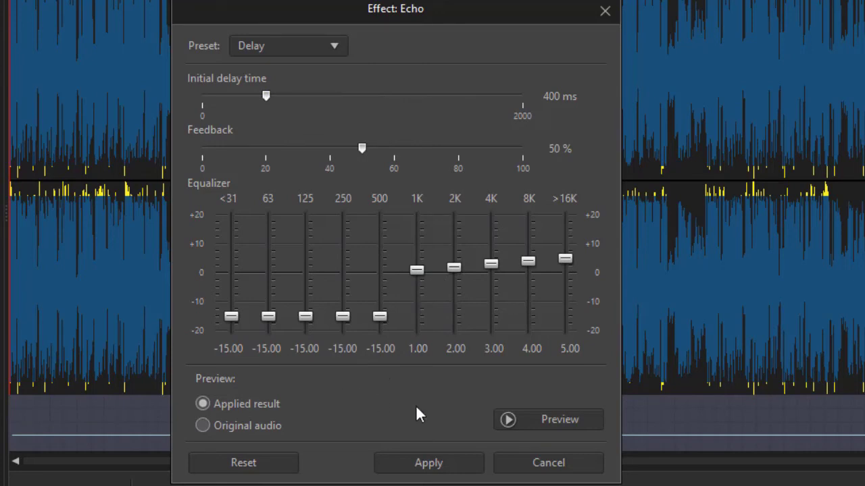
{"action": "left_click", "coordinate": [555, 419]}
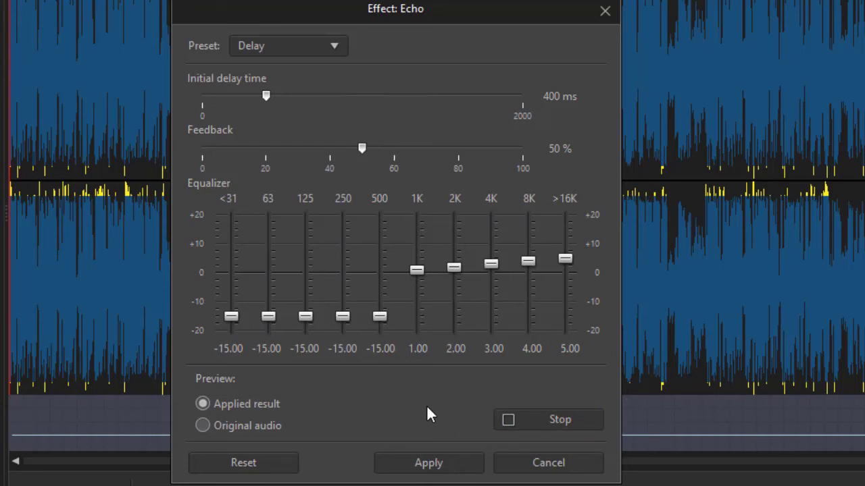
{"action": "left_click", "coordinate": [564, 418]}
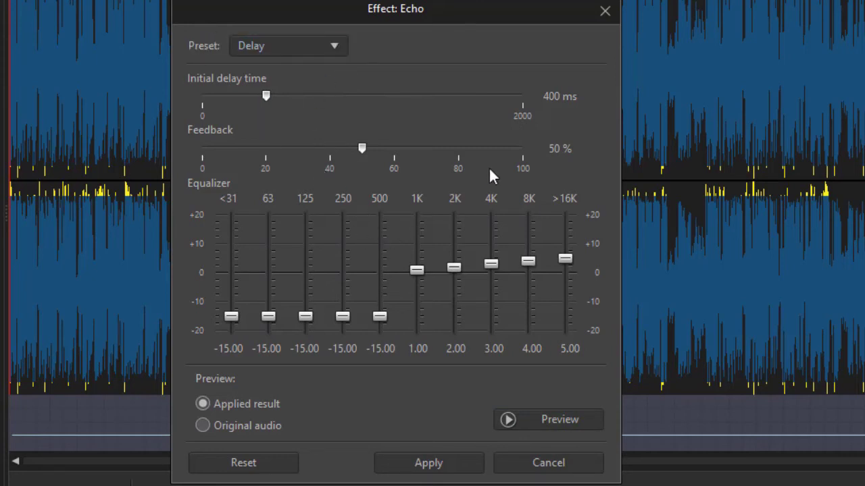
Step: Set a custom echo with 68 ms initial delay and 51% feedback, then preview it
{"action": "left_click_drag", "start_coordinate": [266, 96], "coordinate": [215, 106]}
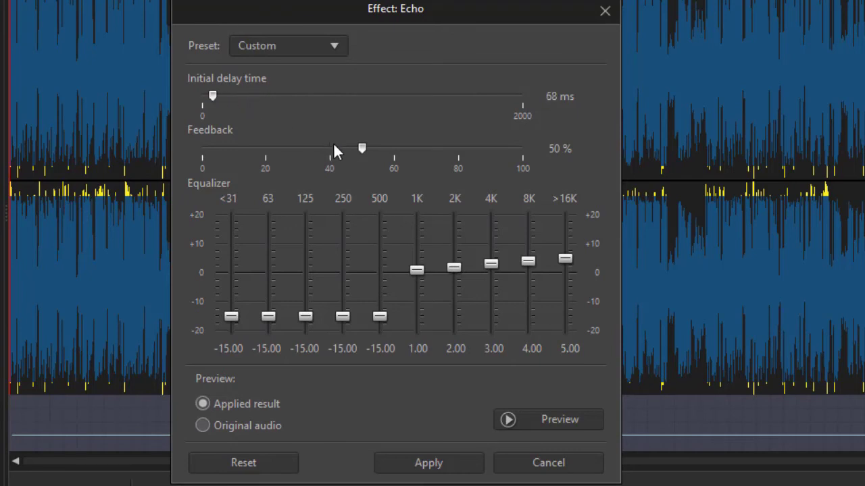
{"action": "mouse_move", "coordinate": [361, 150]}
{"action": "left_mouse_down"}
{"action": "mouse_move", "coordinate": [352, 149]}
{"action": "mouse_move", "coordinate": [366, 150]}
{"action": "left_mouse_up"}
{"action": "left_click", "coordinate": [539, 422]}
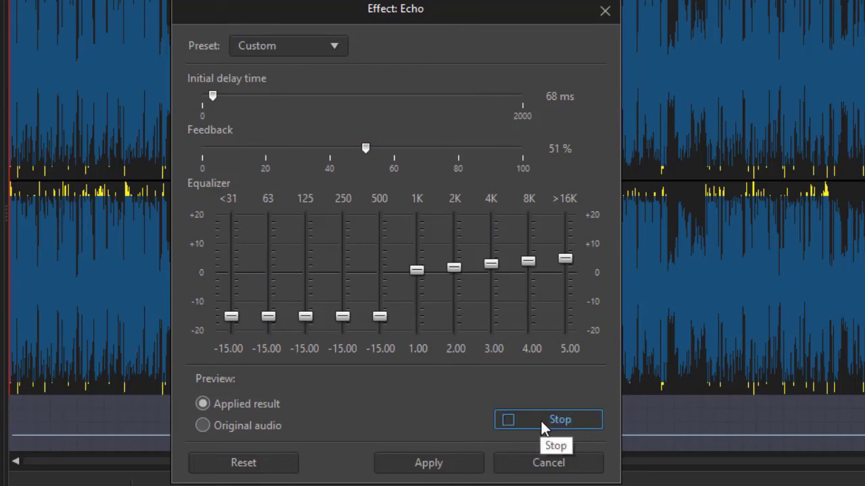
{"action": "left_click", "coordinate": [541, 419]}
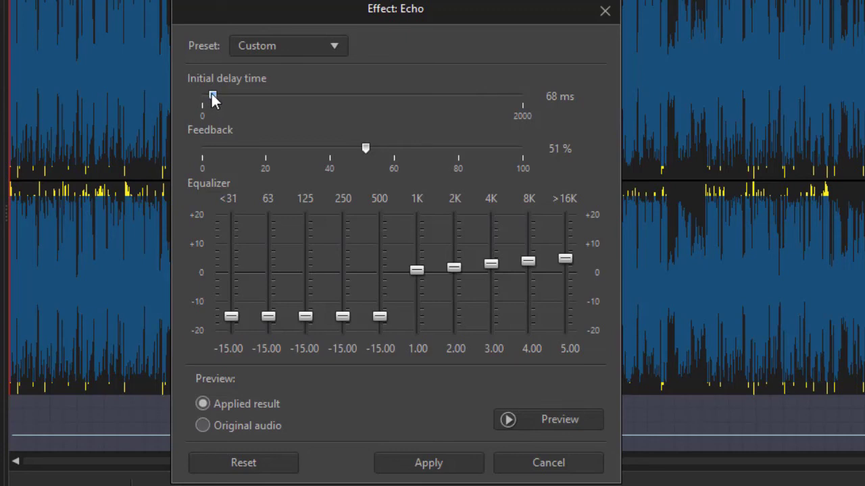
Step: Lengthen the echo's initial delay to about 1345 ms and preview the result
{"action": "left_click_drag", "start_coordinate": [212, 95], "coordinate": [217, 96]}
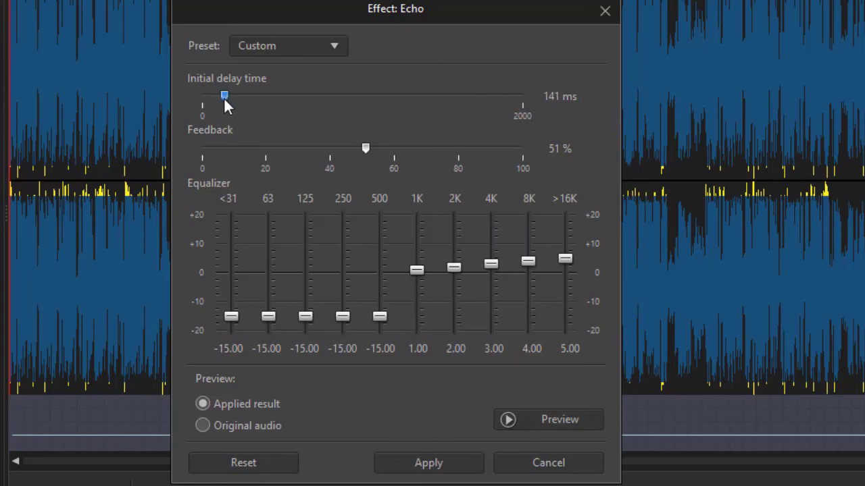
{"action": "left_click_drag", "start_coordinate": [224, 99], "coordinate": [418, 114]}
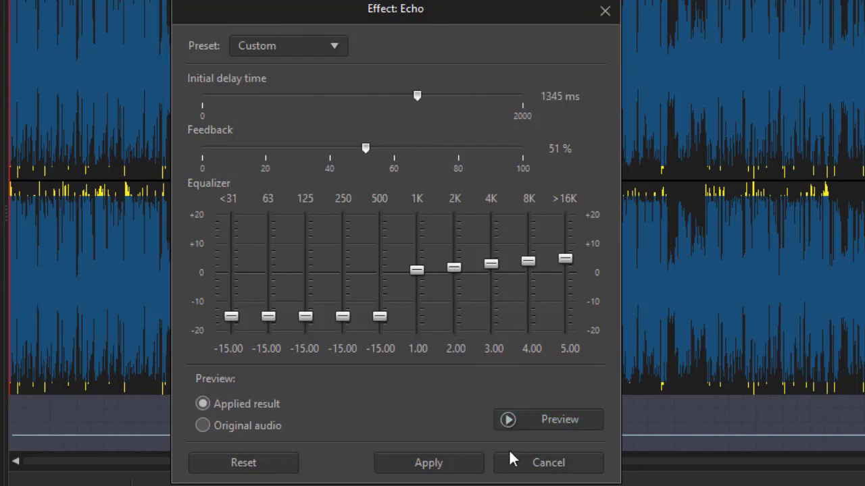
{"action": "left_click", "coordinate": [550, 417]}
{"action": "left_click", "coordinate": [546, 417]}
Step: Reset the echo to its Default preset: 100 ms delay, 40% feedback, 6.90 equalizer peak at 1K
{"action": "left_click", "coordinate": [278, 461]}
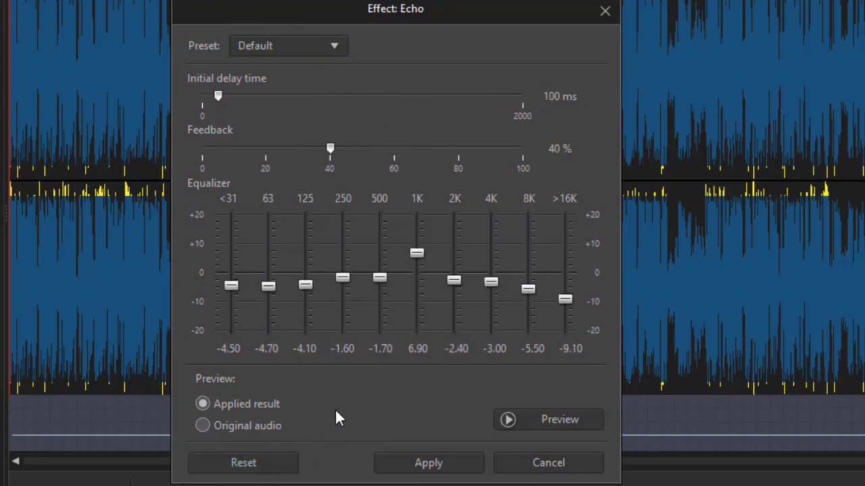